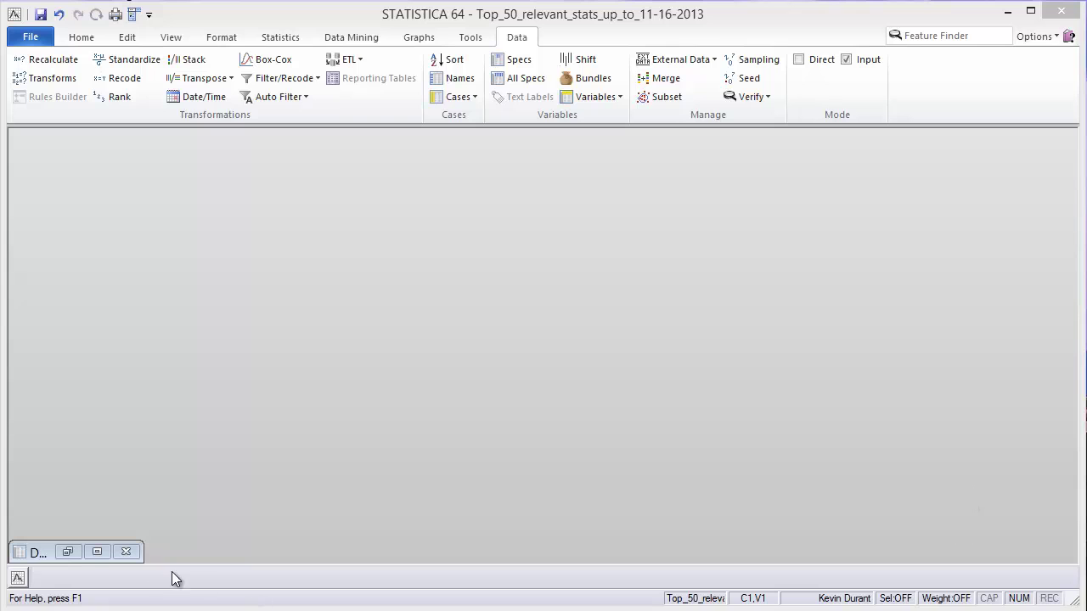
- Maximize the NBA stats spreadsheet, then restore it to a smaller floating window
left_click(96, 552)
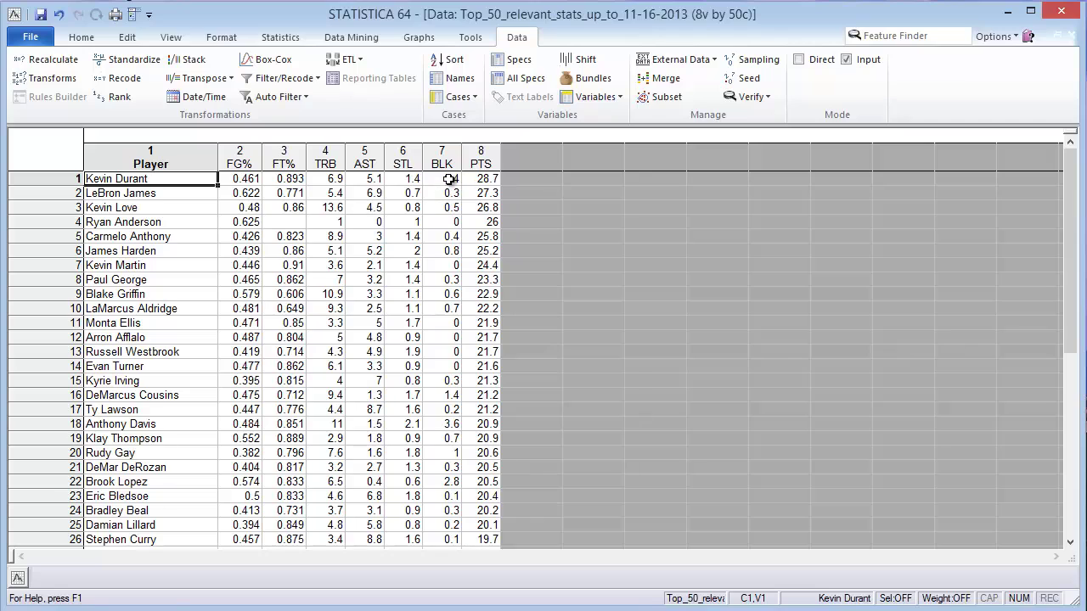
left_click(1055, 36)
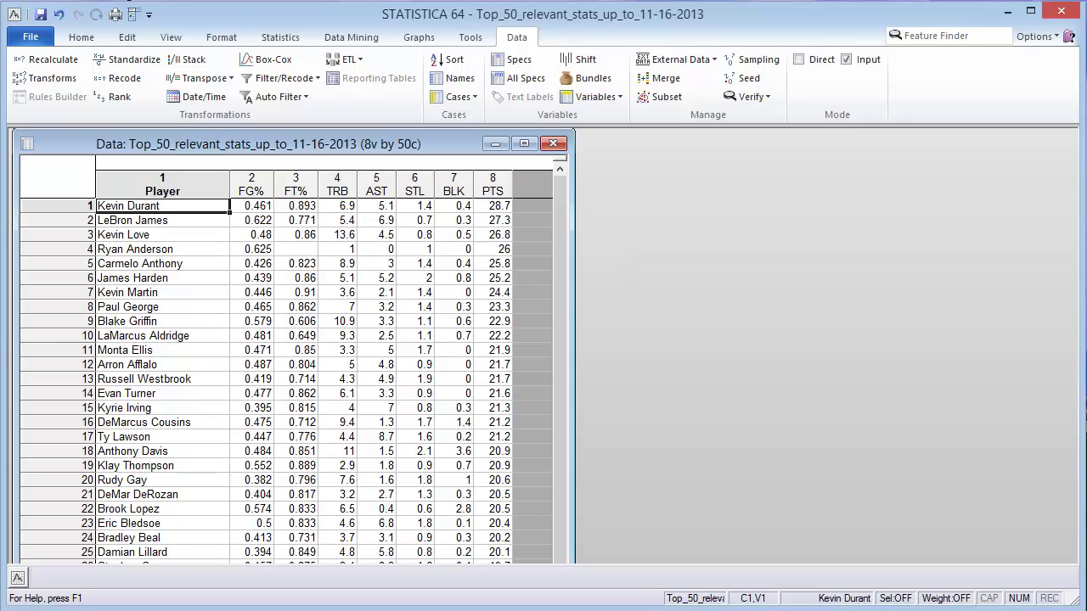
- Switch to the NBA_heatmap_2 R script in Notepad and place the caret in its first line
key("alt+Tab")
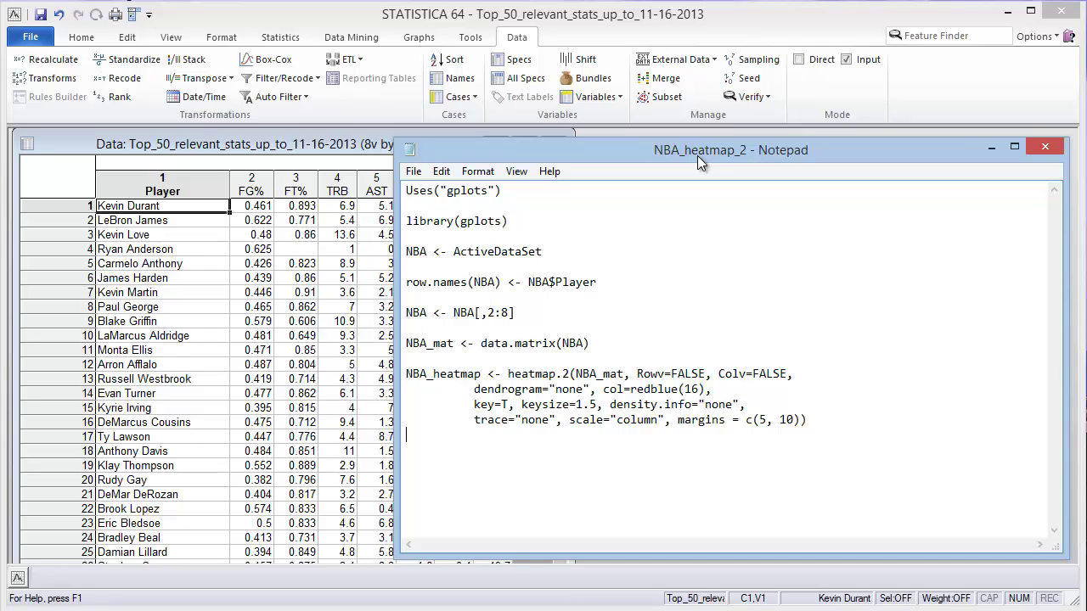
left_click(512, 190)
left_click_drag(454, 252, 548, 257)
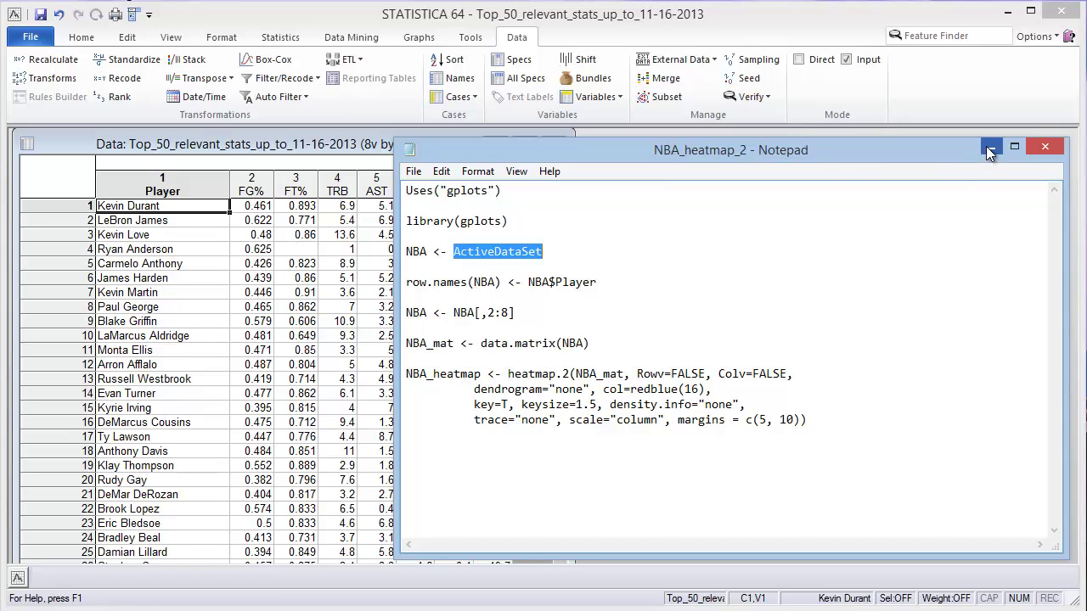
- Save the NBA_heatmap_2 script, then start saving a copy with .R appended but cancel
left_click(413, 171)
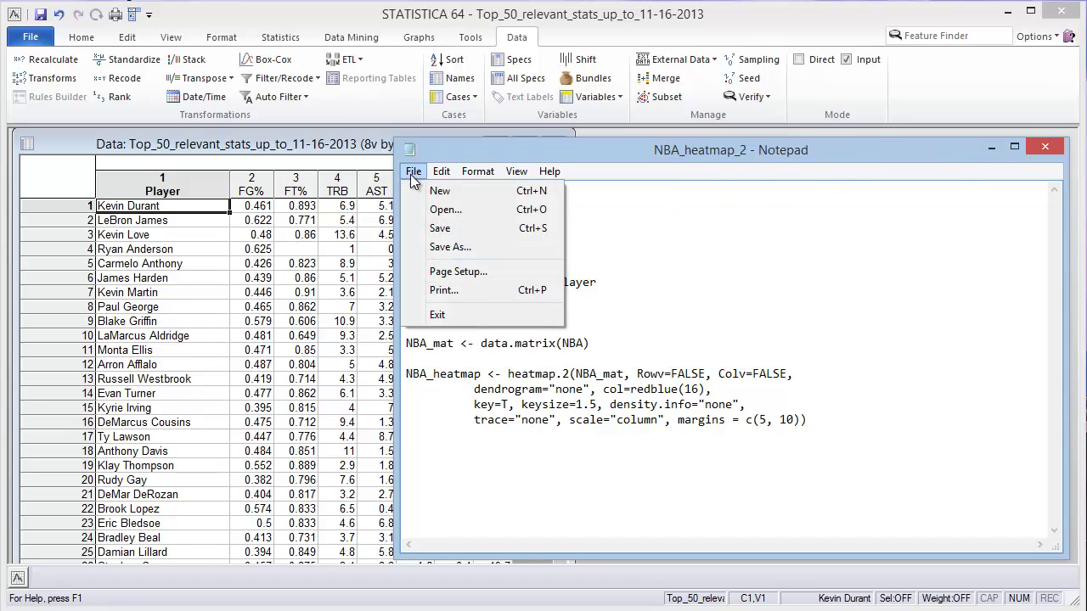
left_click(440, 229)
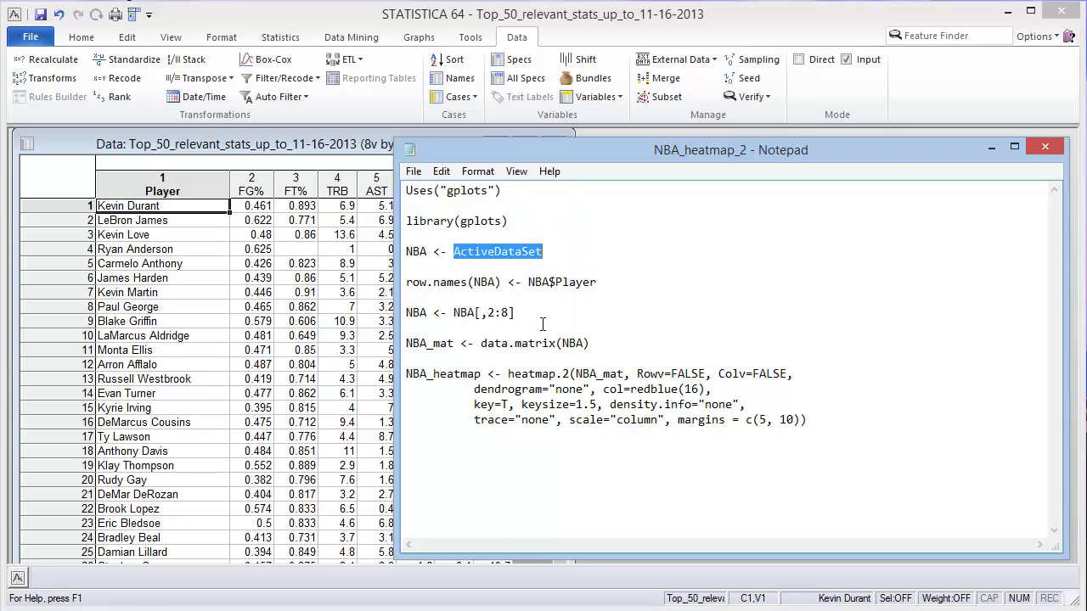
left_click(414, 173)
left_click(447, 246)
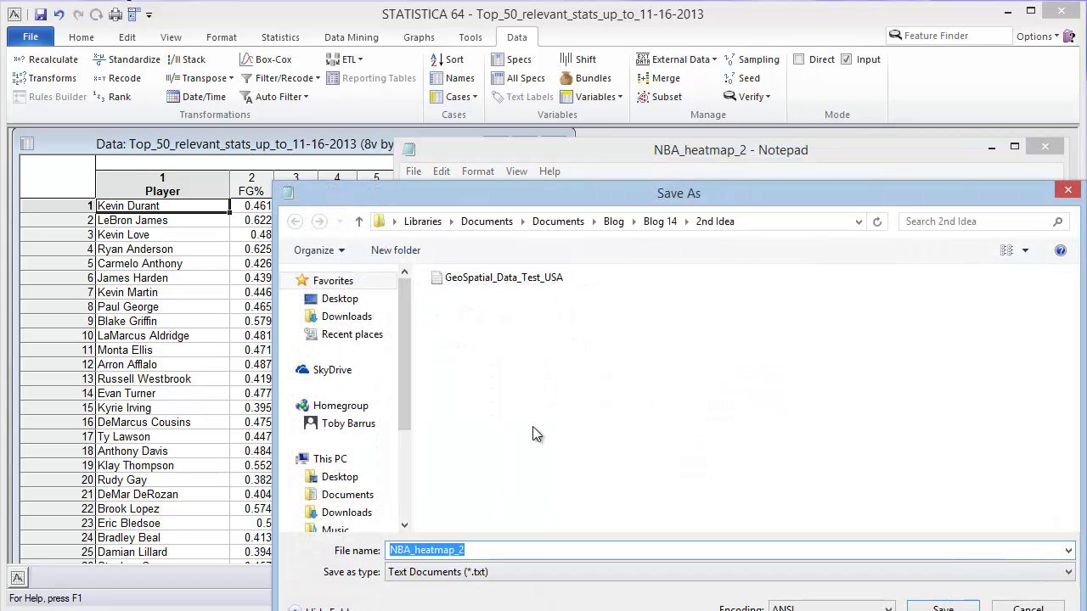
left_click_drag(489, 190, 470, 149)
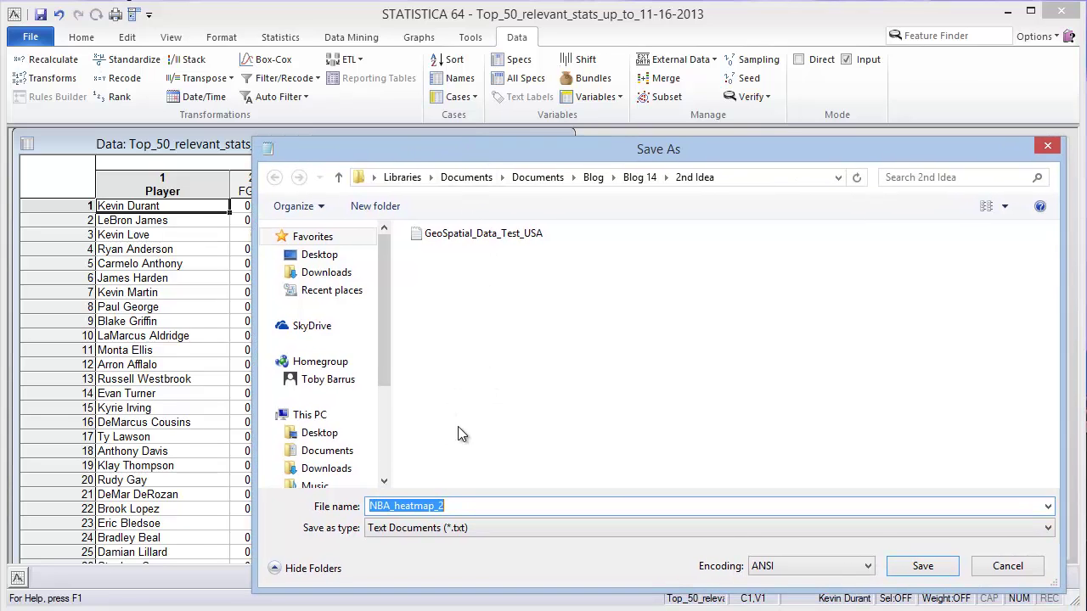
left_click(459, 507)
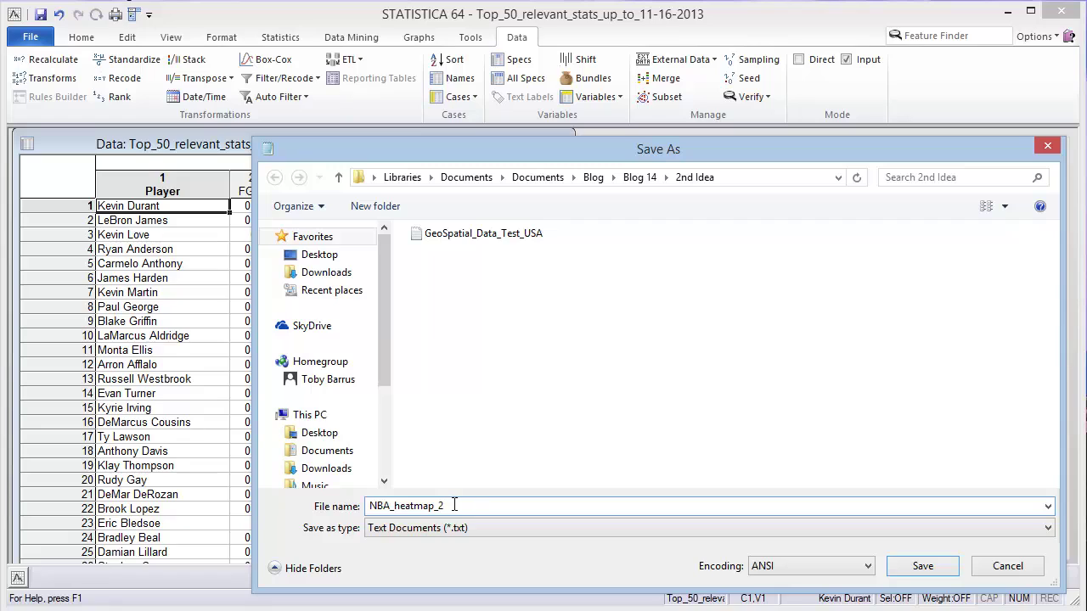
type(".R")
left_click(1006, 566)
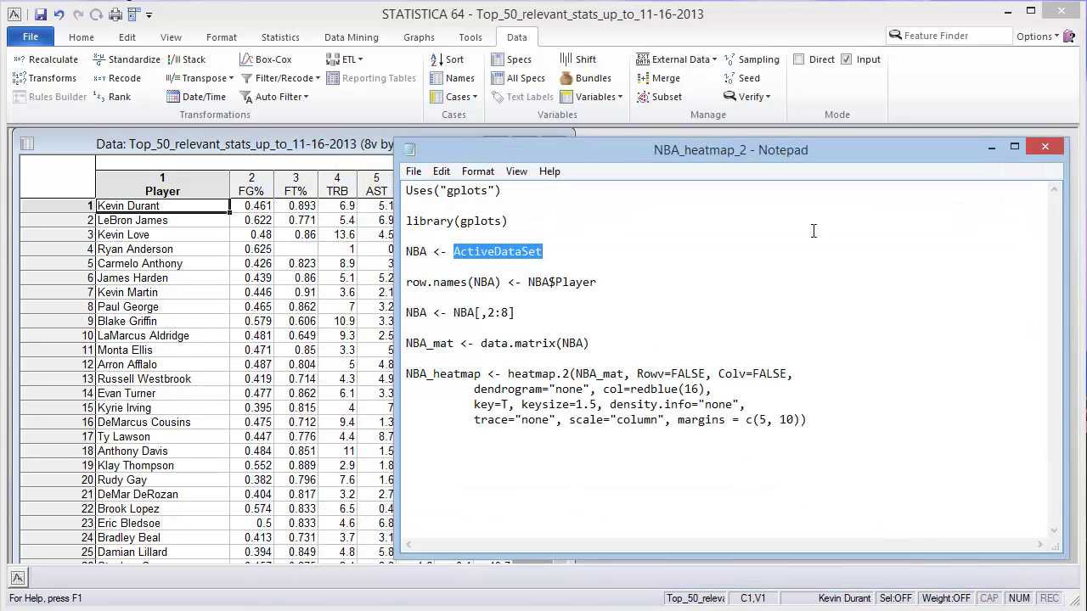
- Minimize Notepad and open NBA_heatmap_2.R from STATISTICA's recent files as a macro
left_click(991, 146)
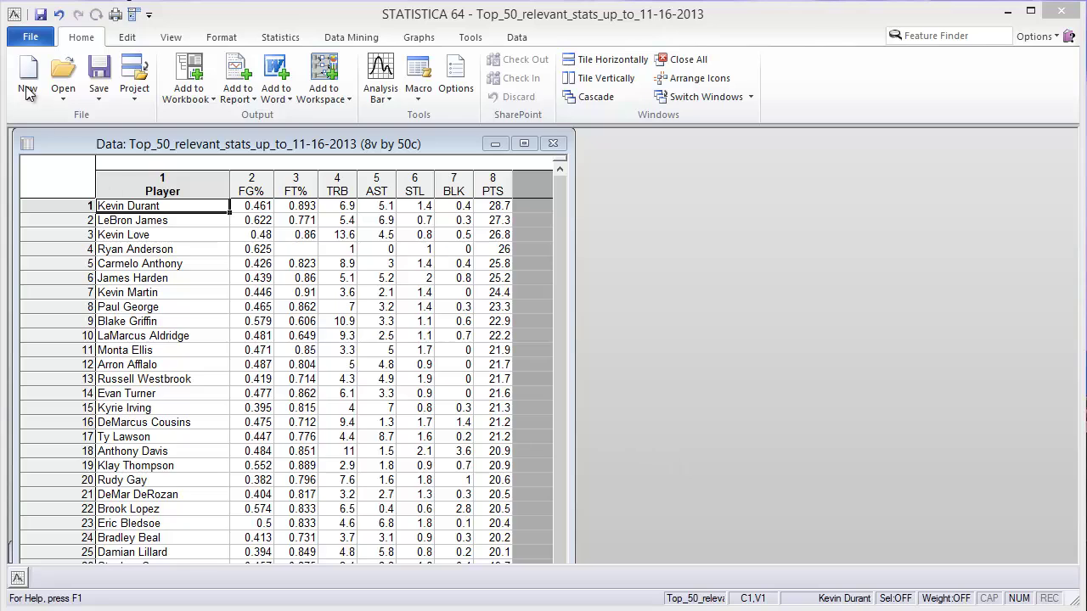
left_click(30, 39)
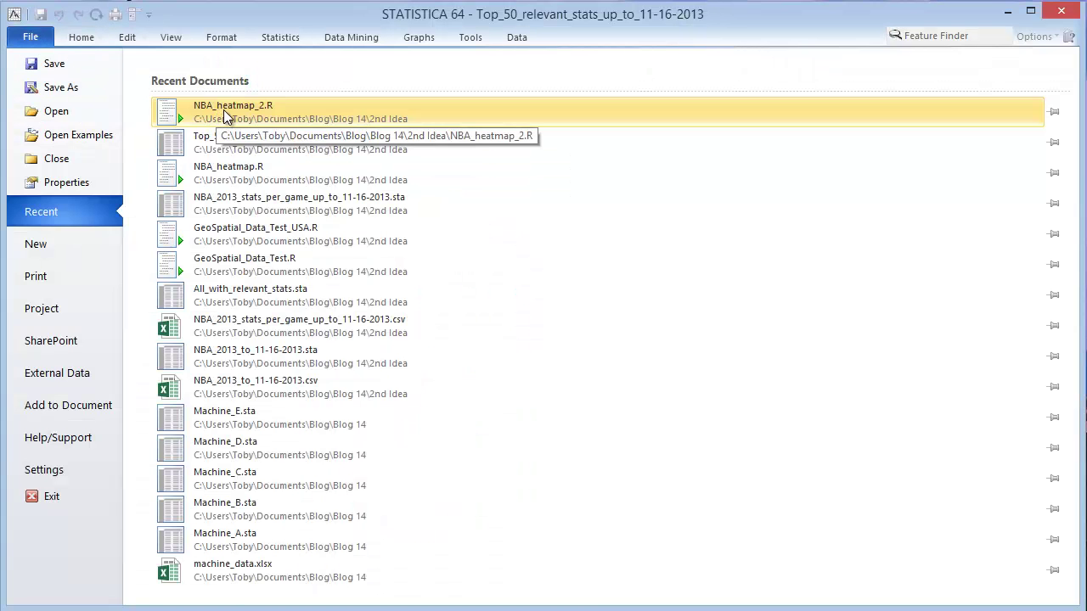
left_click(269, 111)
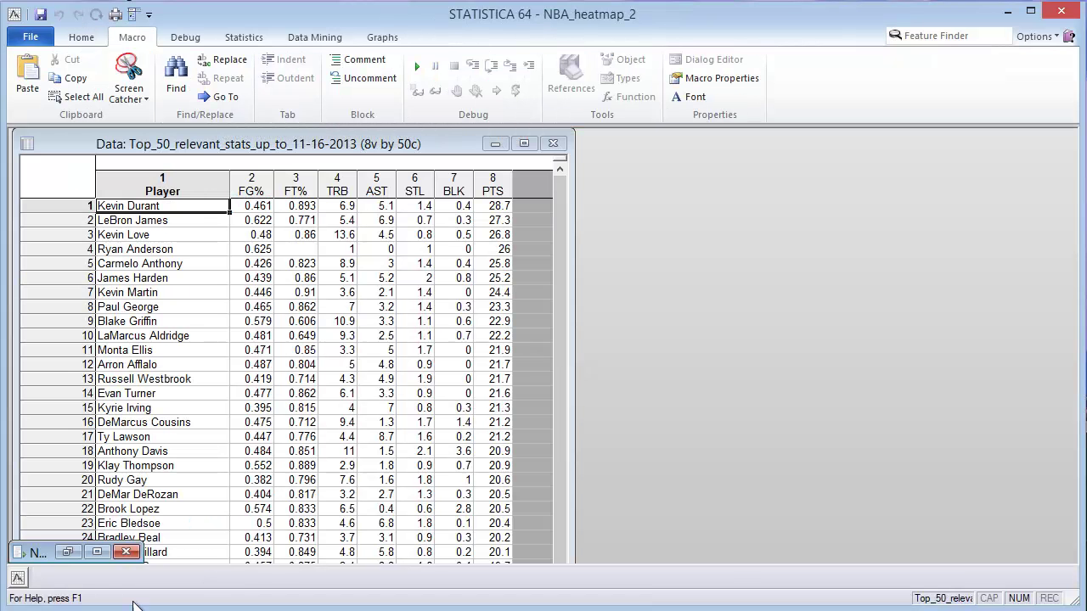
- Make the macro a smaller floating window over the stats spreadsheet
left_click(97, 552)
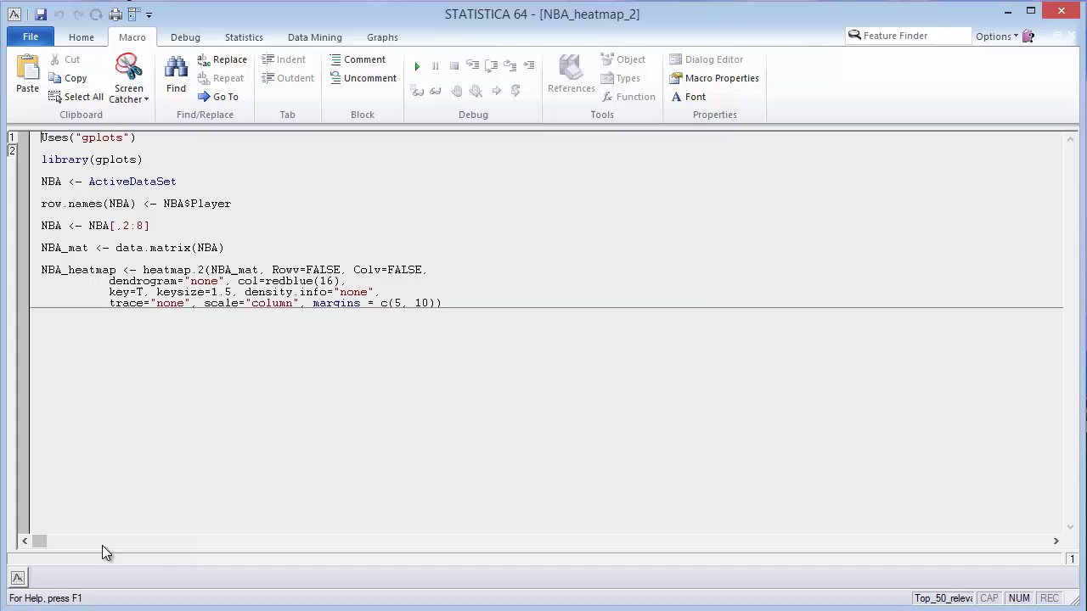
left_click(1059, 36)
left_click_drag(1034, 518, 649, 561)
left_click_drag(384, 229, 742, 150)
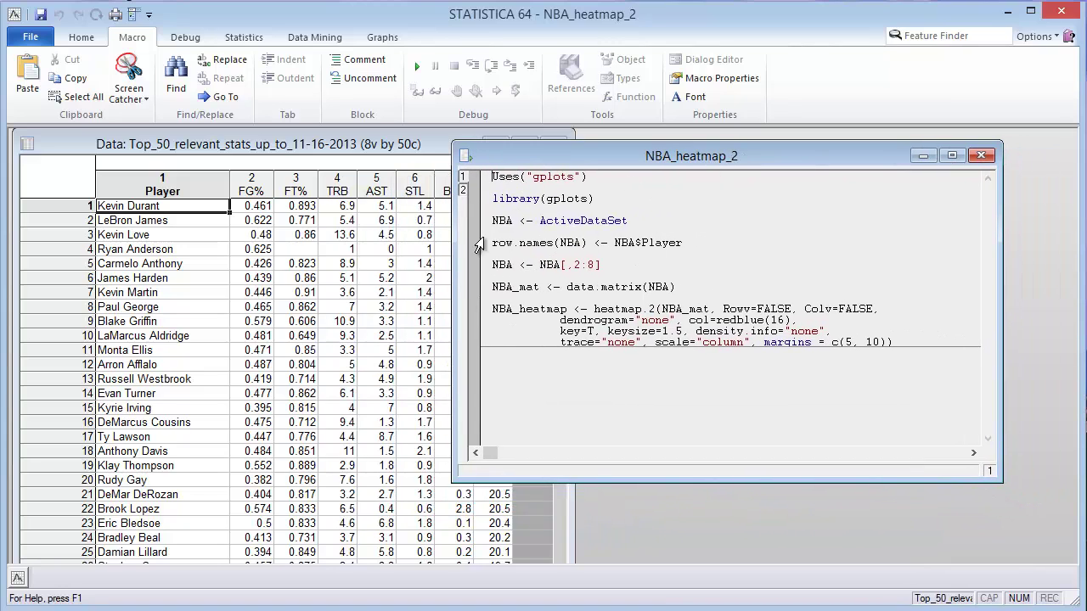
- View the WWB-COM R Integration support macro pane, then return to the heatmap code
left_click(464, 180)
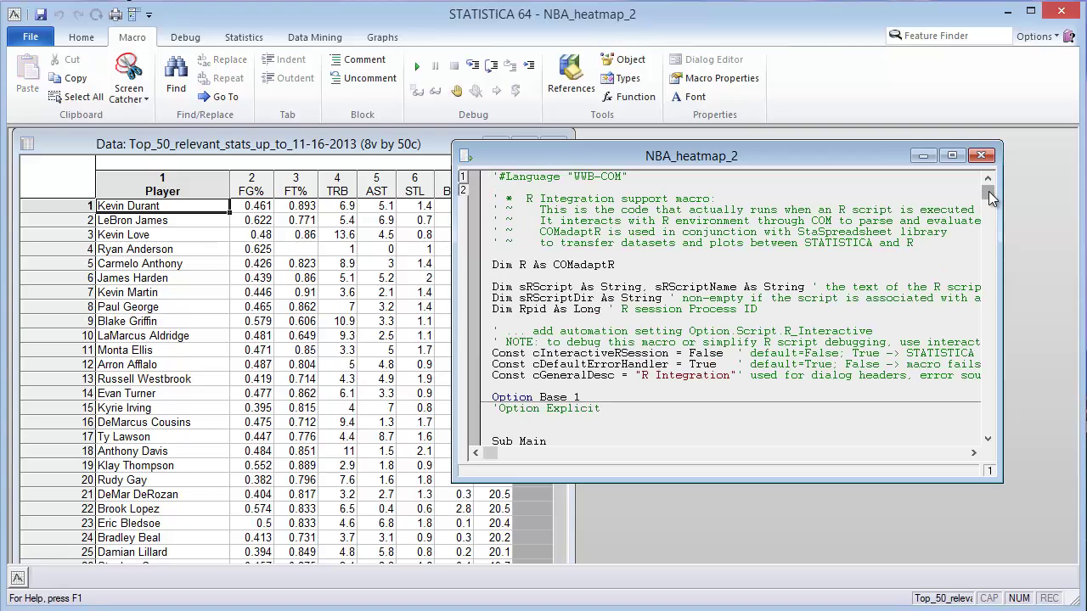
mouse_move(989, 193)
left_mouse_down()
mouse_move(992, 216)
mouse_move(993, 180)
left_mouse_up()
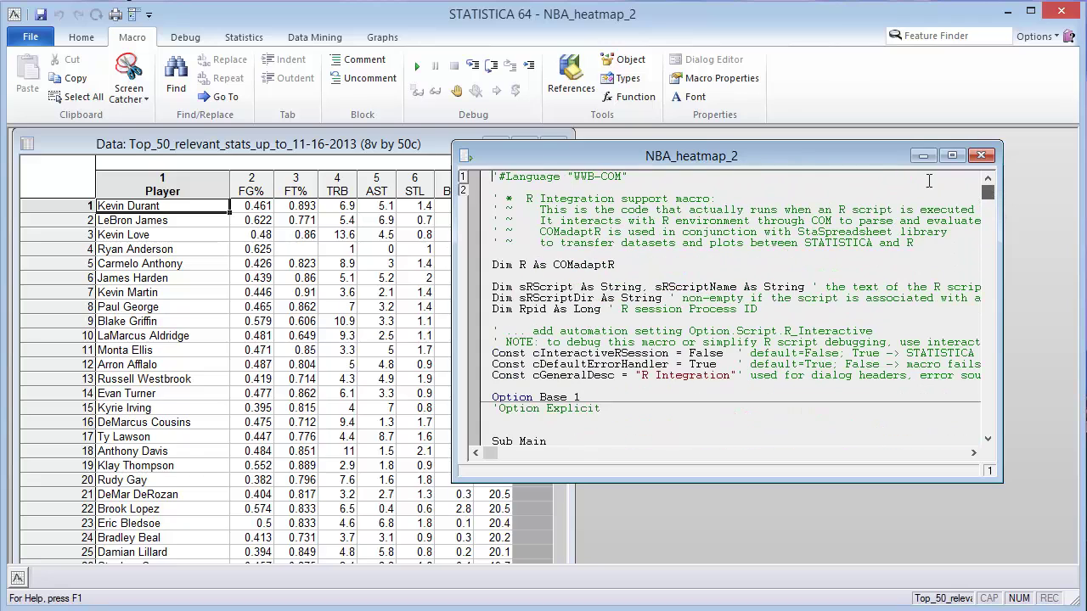
left_click(464, 189)
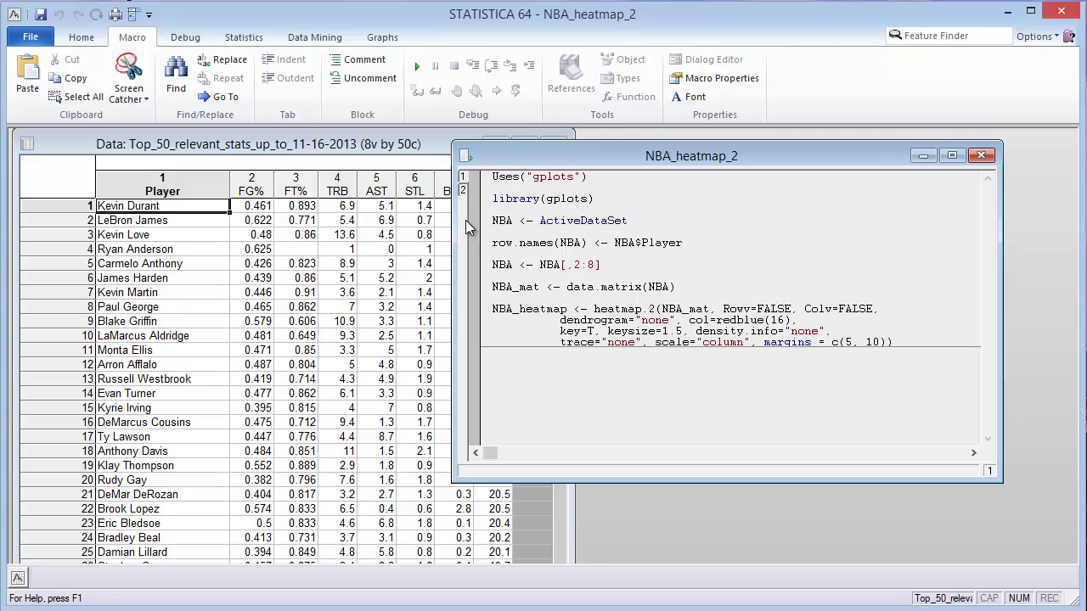
- Run the R heatmap script and move and enlarge the resulting Workbook2 window
left_click(418, 68)
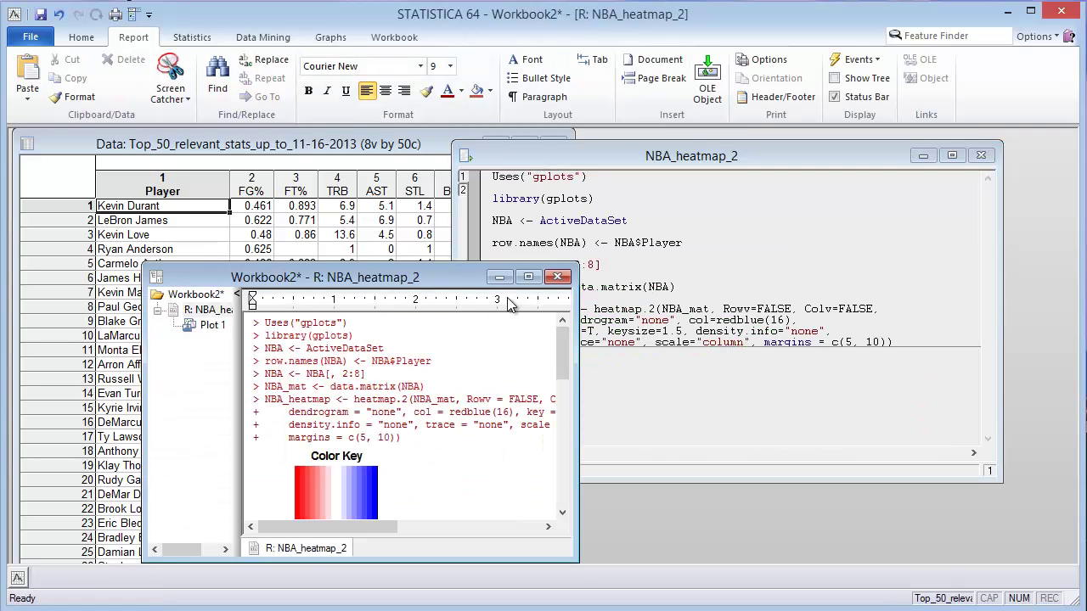
left_click_drag(452, 278, 374, 165)
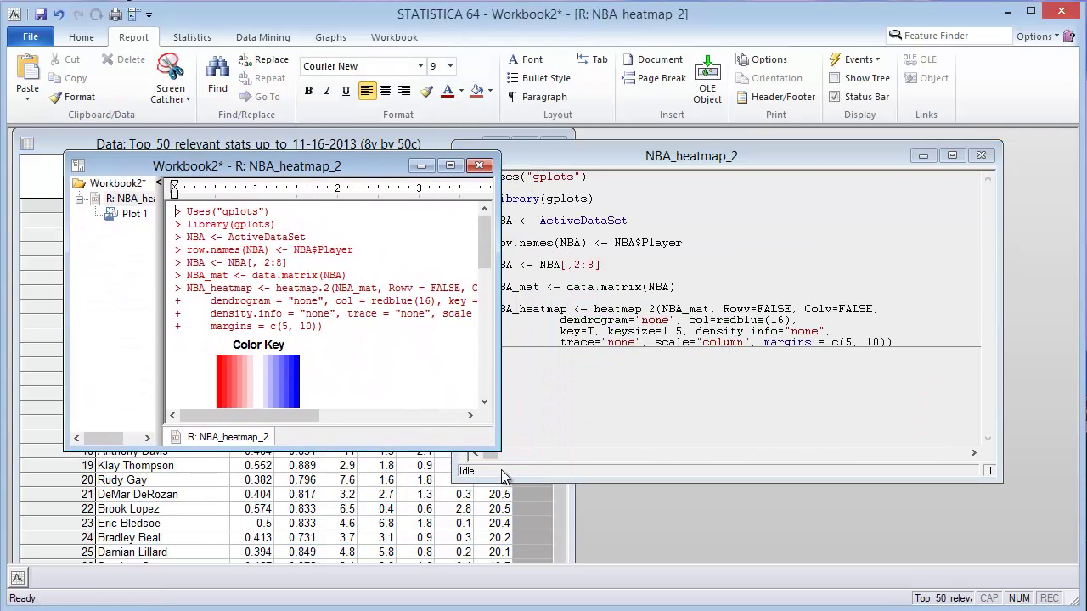
mouse_move(501, 454)
left_mouse_down()
mouse_move(696, 538)
mouse_move(852, 560)
left_mouse_up()
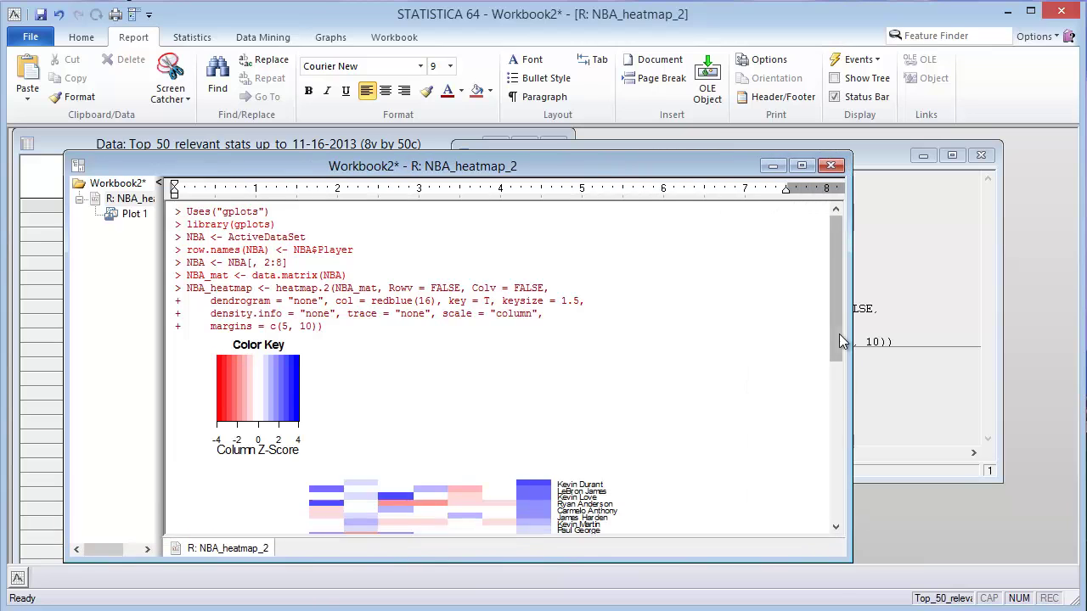
- Scroll through the report to read the script, Color Key and player rows
left_click_drag(839, 331, 824, 378)
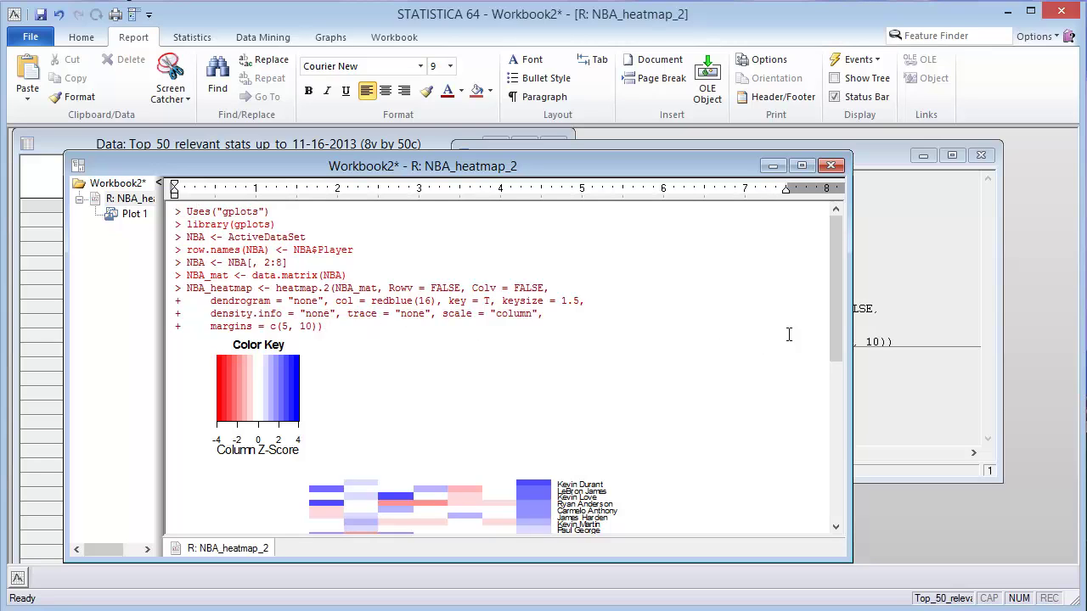
left_click_drag(832, 300, 827, 357)
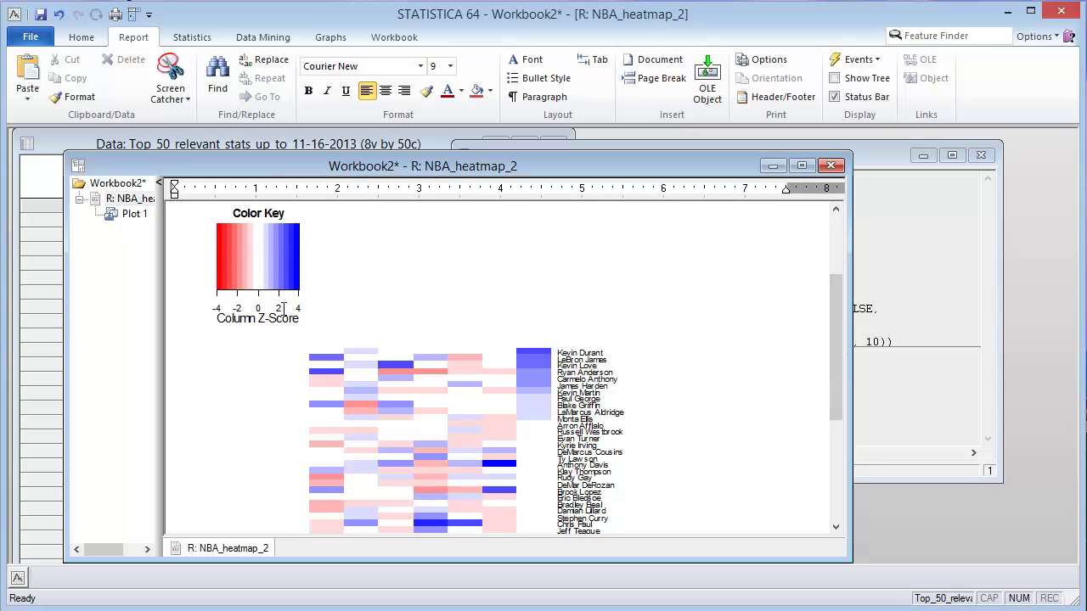
left_click_drag(839, 358, 813, 299)
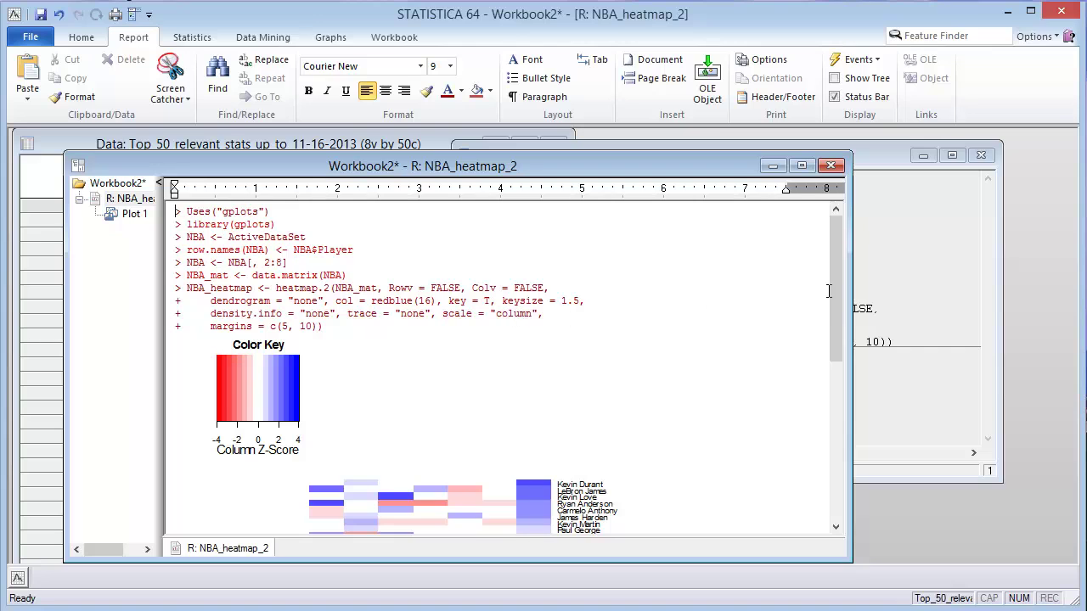
left_click_drag(835, 296, 818, 353)
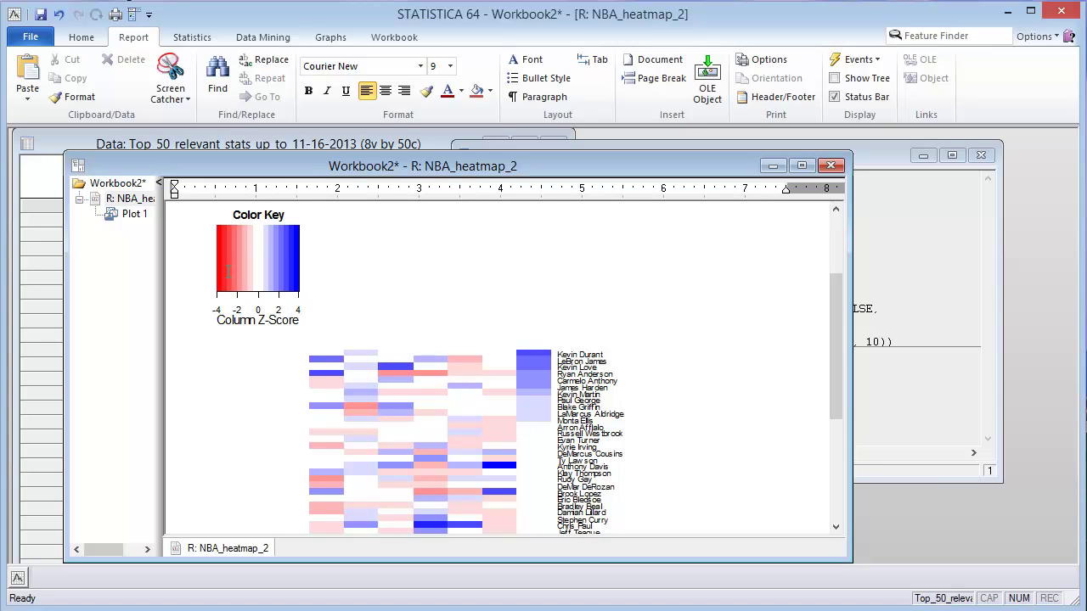
left_click_drag(831, 348, 823, 406)
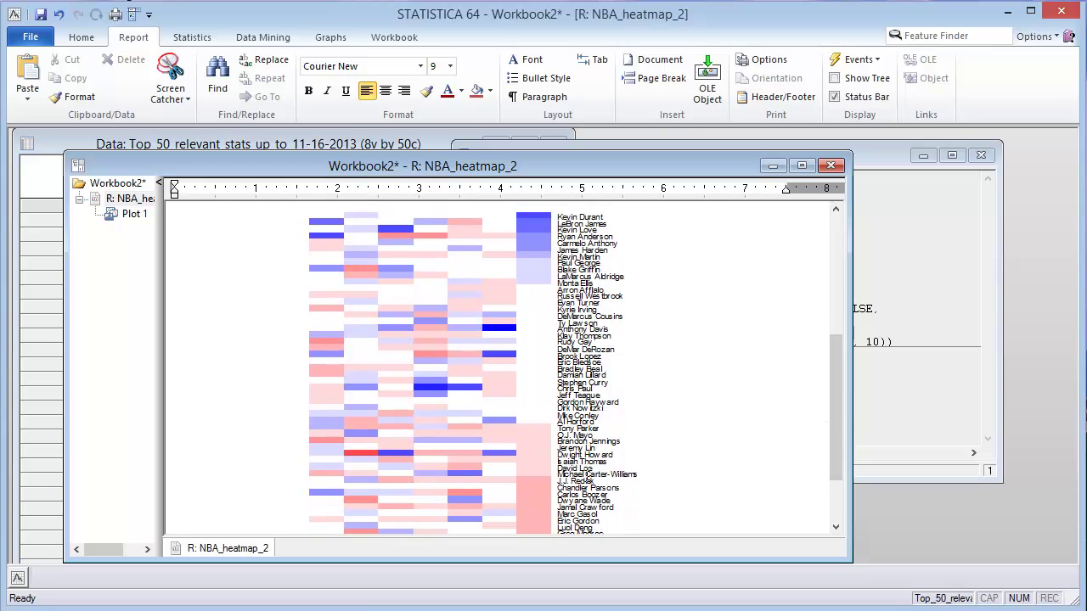
- Shift the report window up-left and enlarge it slightly so all 50 player rows fit
left_click_drag(549, 156, 533, 122)
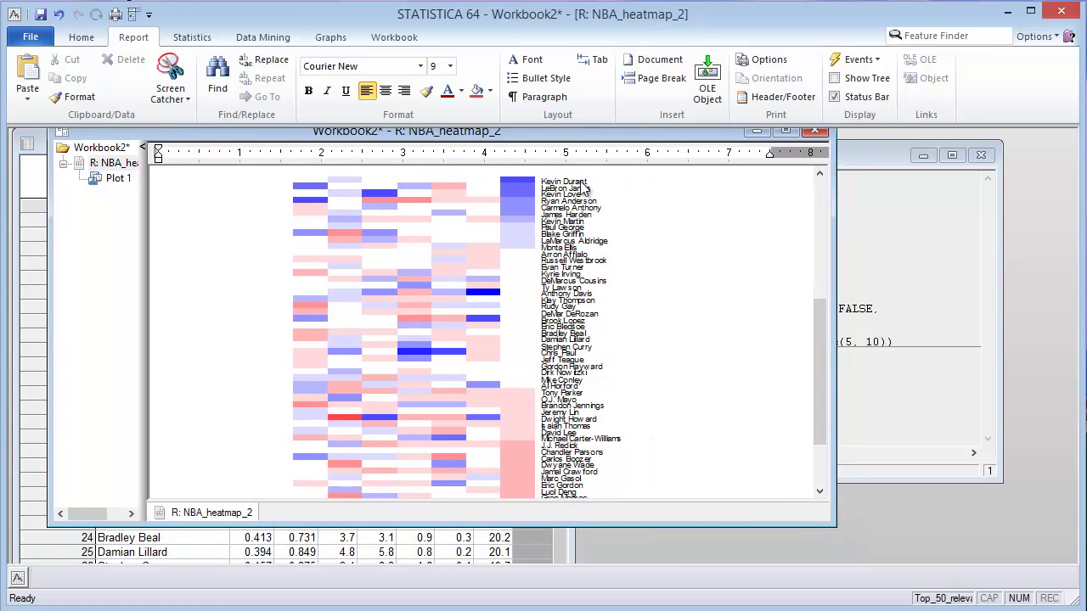
left_click_drag(833, 528, 836, 562)
left_click_drag(824, 419, 812, 458)
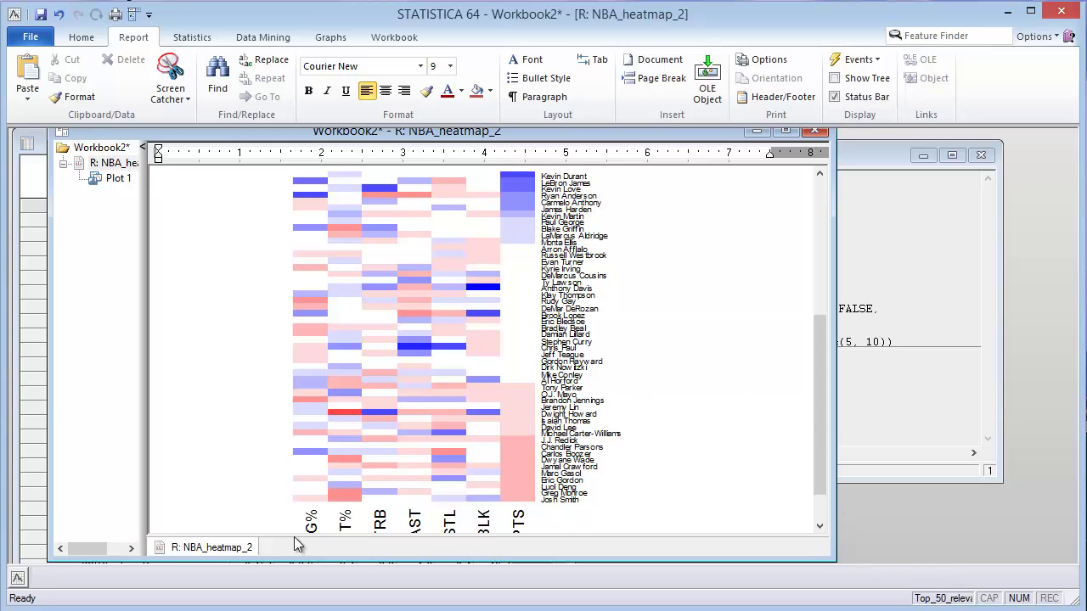
left_click_drag(576, 134, 576, 128)
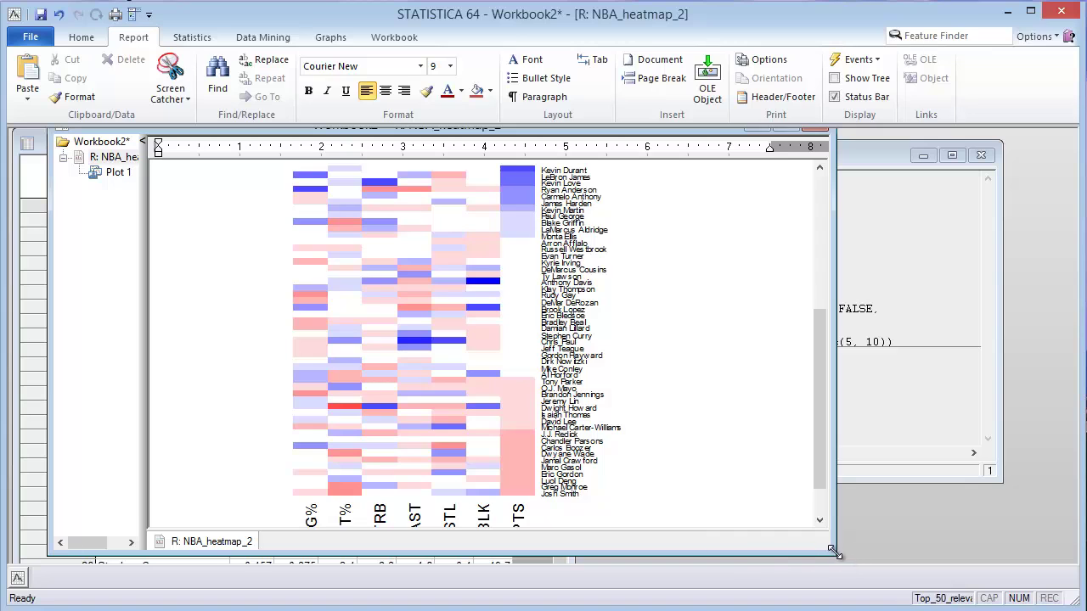
left_click_drag(834, 553, 841, 561)
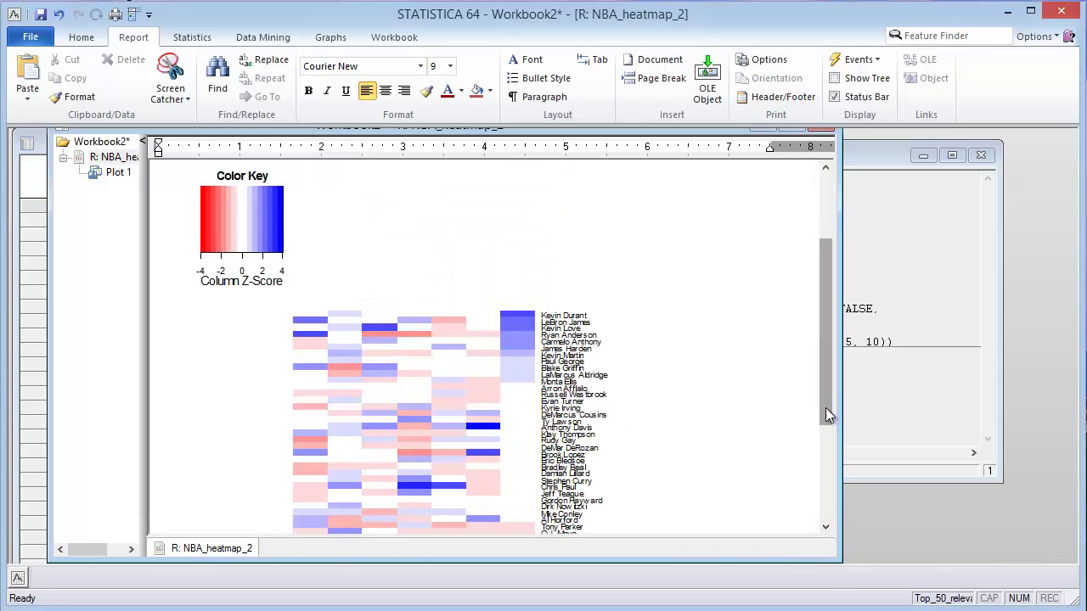
left_click_drag(828, 416, 823, 477)
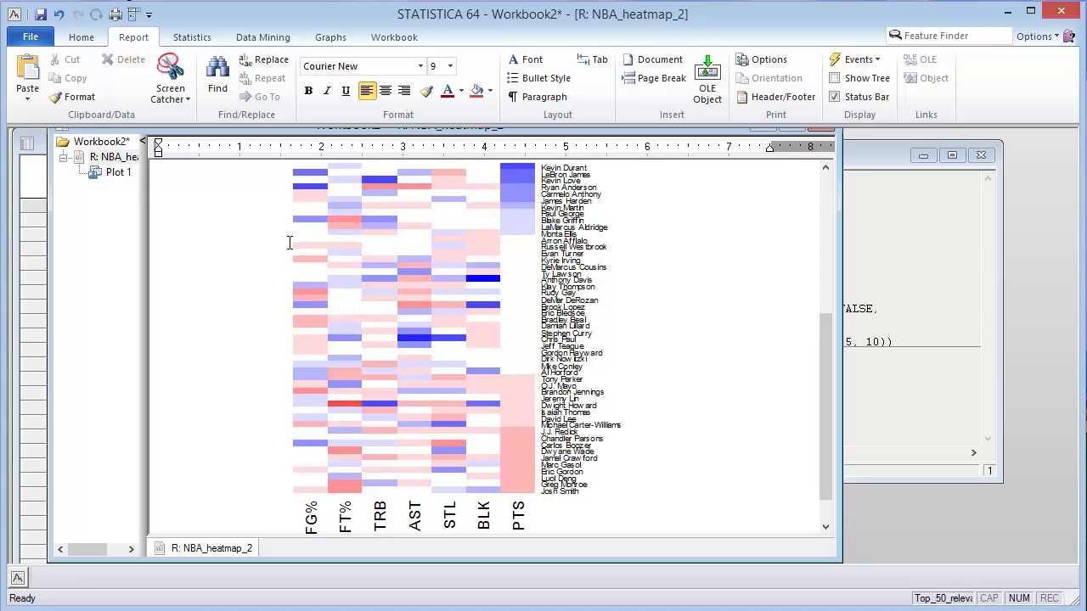
- Open the Plot 1 heatmap graph from Workbook2 and select the embedded heatmap
left_click(112, 172)
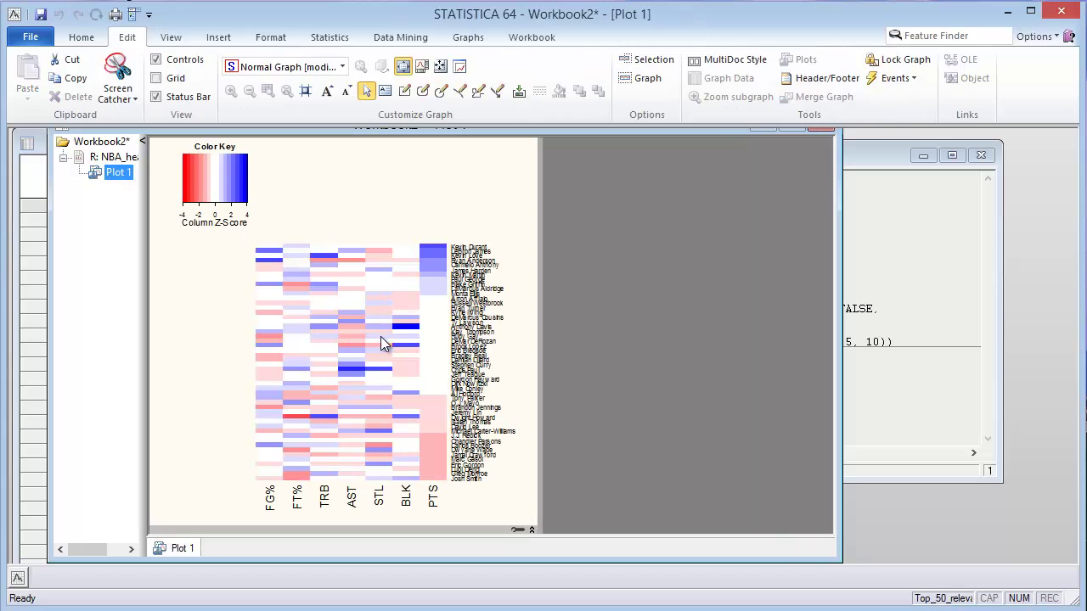
left_click(269, 255)
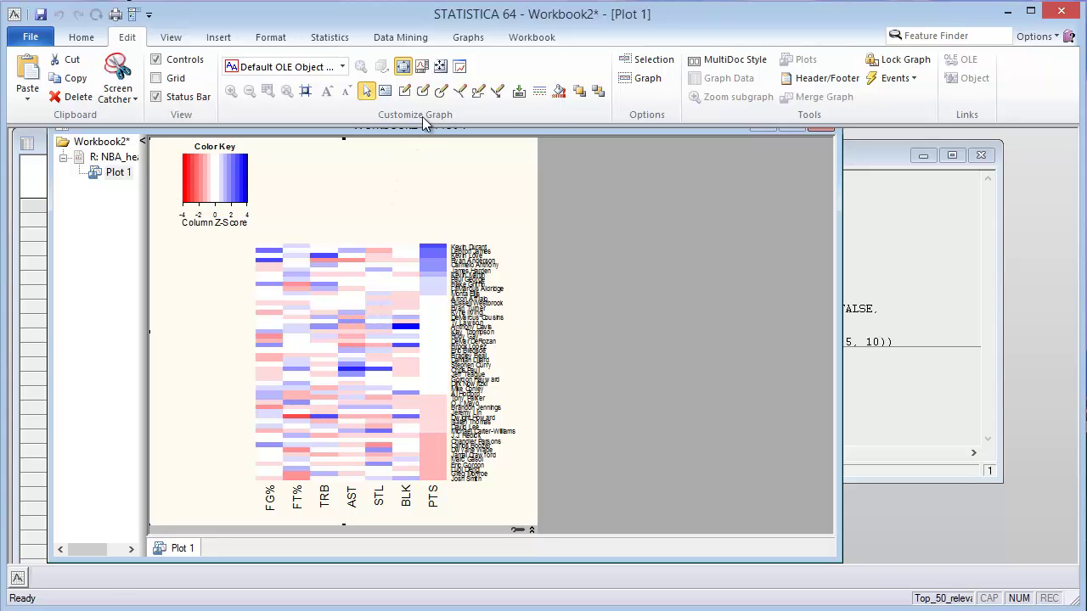
key("ctrl+s")
left_click(756, 572)
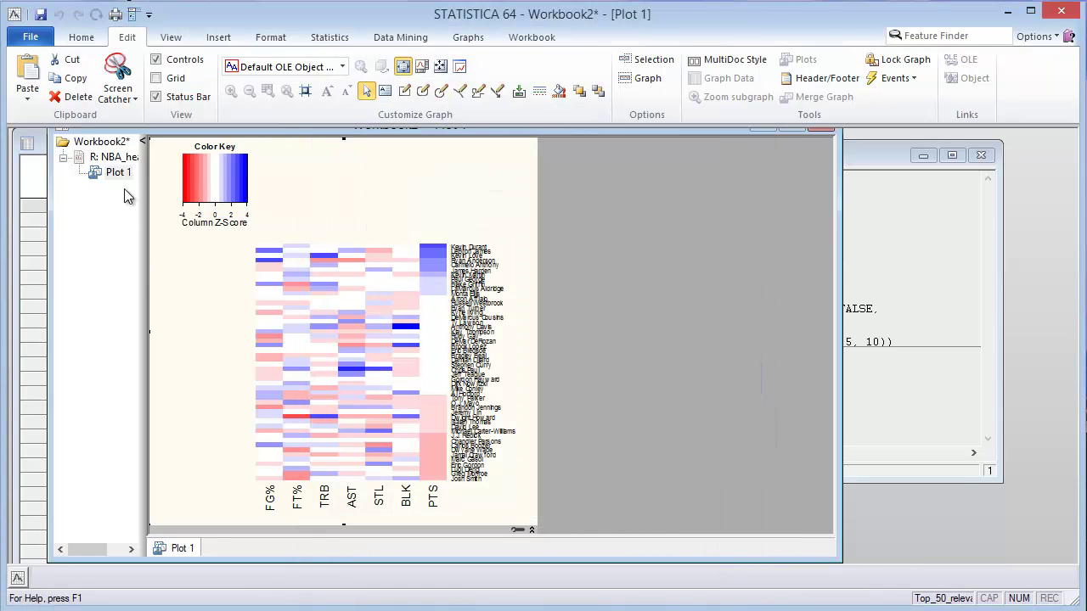
- Set up saving Plot 1 as a PNG at 600 DPI printer resolution, then cancel
right_click(113, 170)
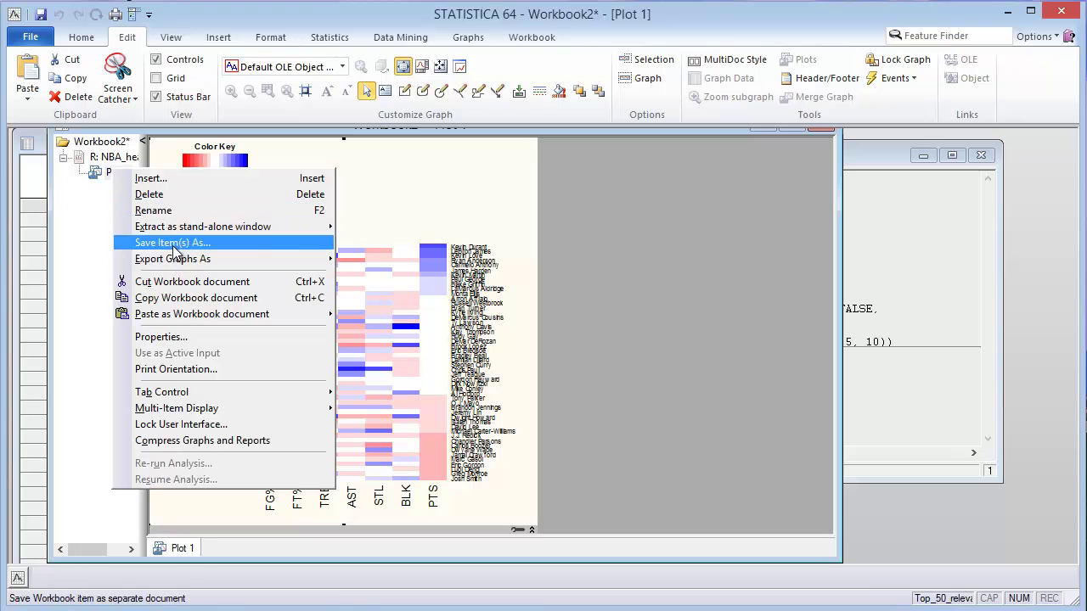
left_click(174, 243)
left_click(675, 547)
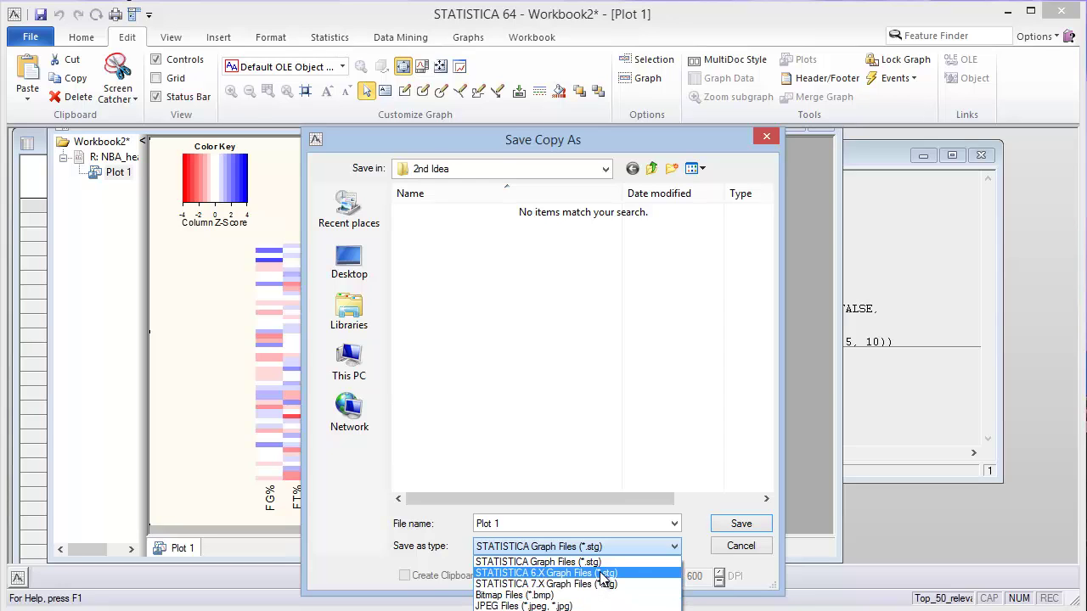
scroll(603, 585, "down", 2)
left_click(561, 578)
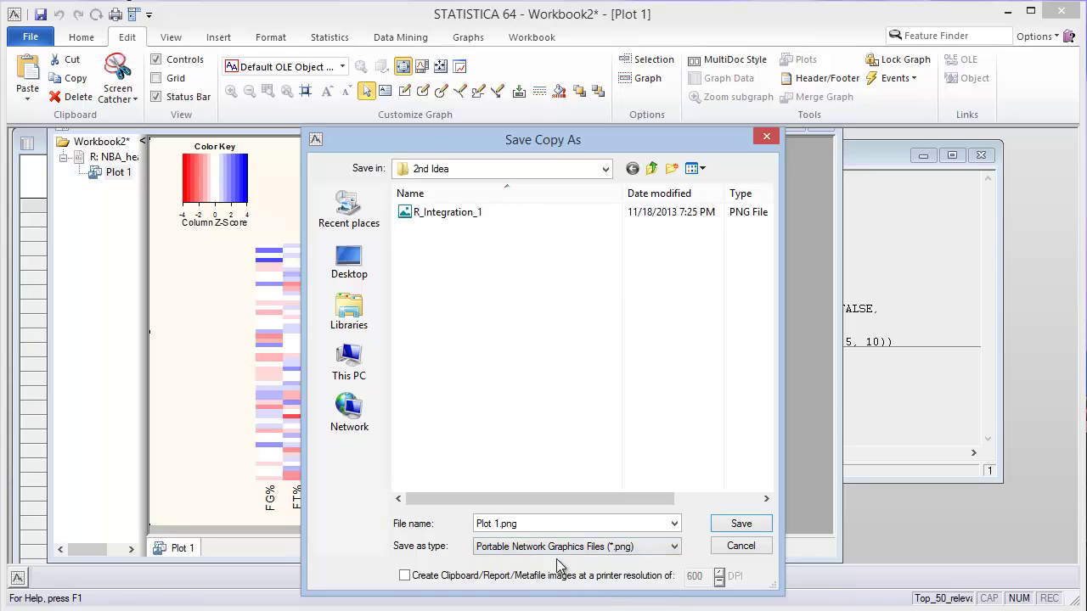
left_click(404, 577)
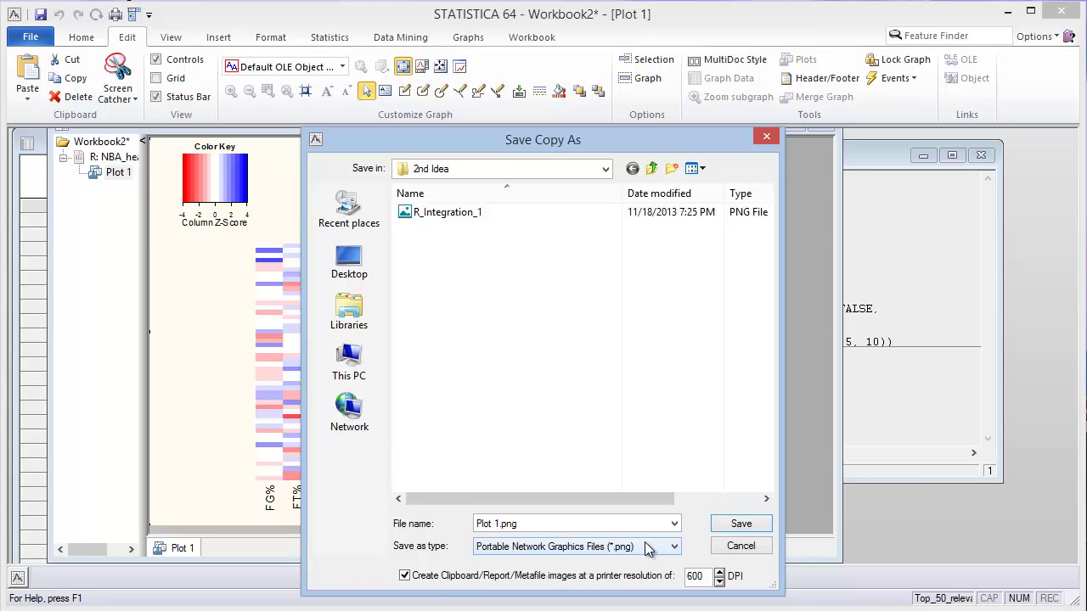
left_click(736, 549)
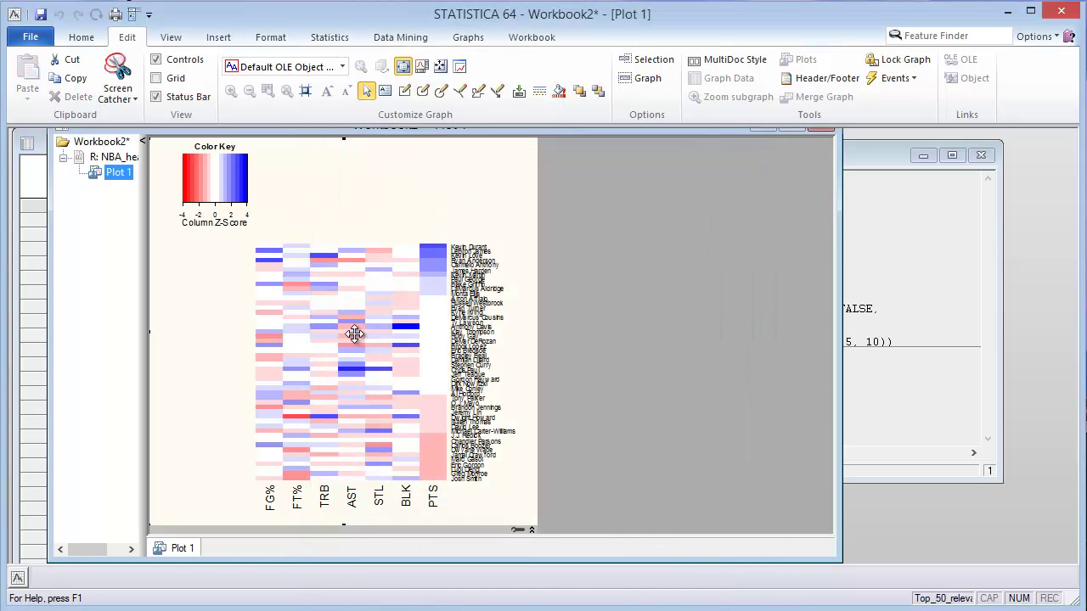